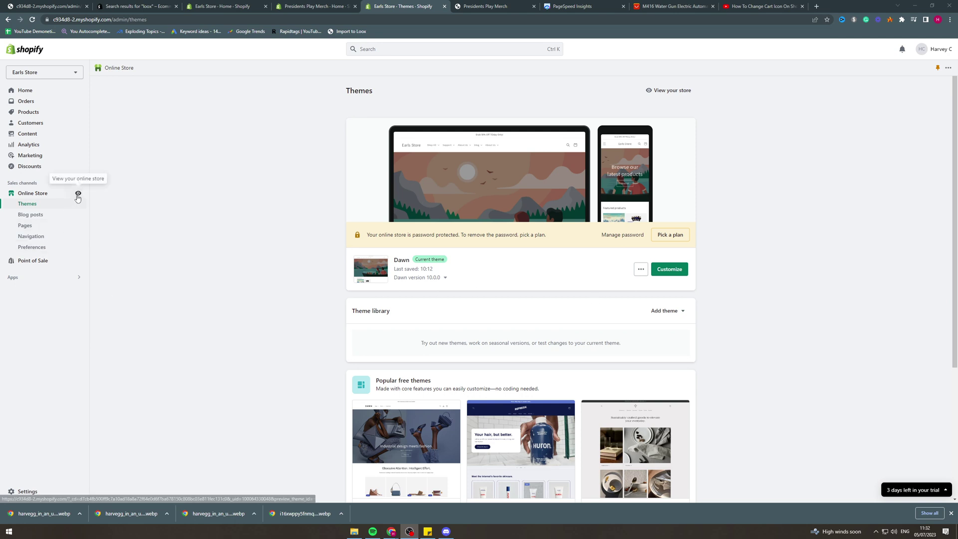
Open the Earls Store storefront in a new tab from the Themes page
{"action": "left_click", "coordinate": [77, 193]}
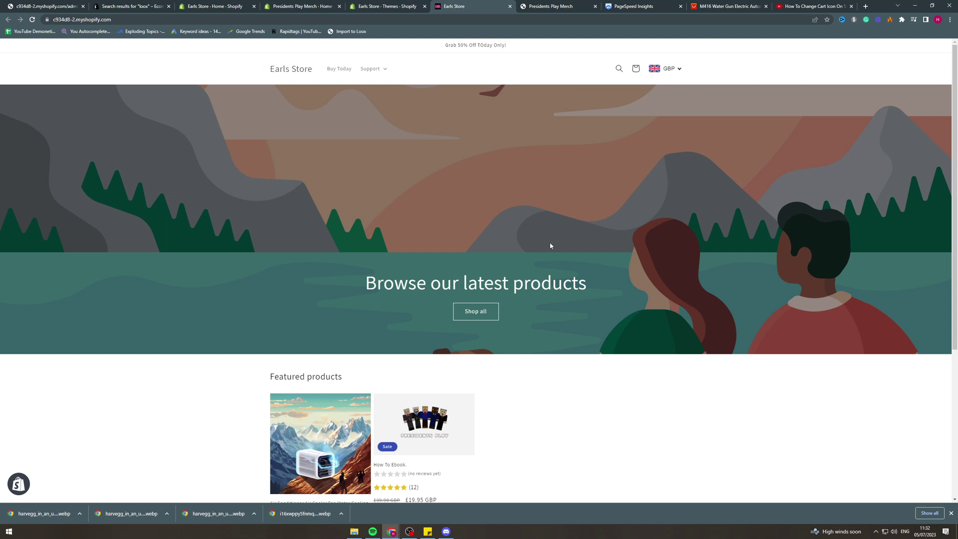
Back on the Themes page, choose Edit code from the Dawn theme's actions menu
{"action": "left_click", "coordinate": [389, 5]}
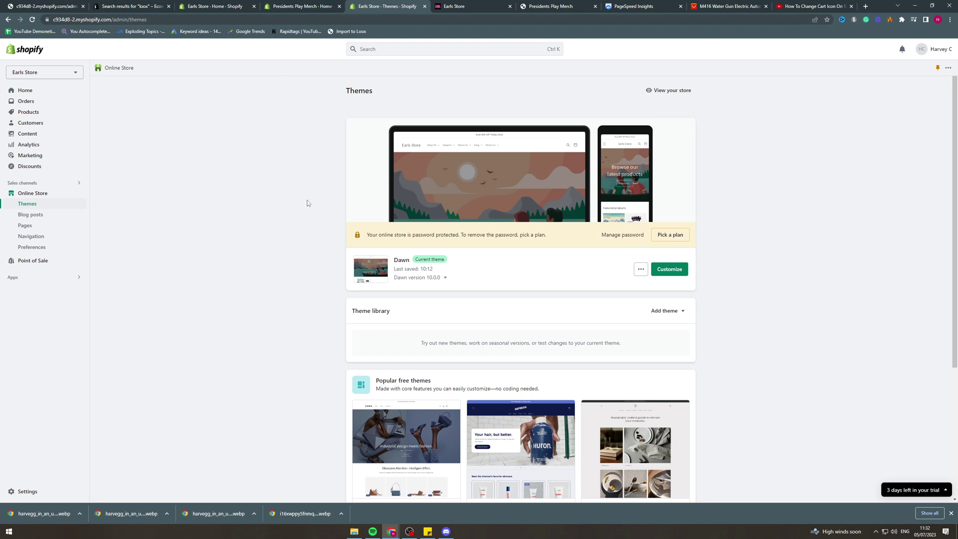
{"action": "left_click", "coordinate": [640, 270]}
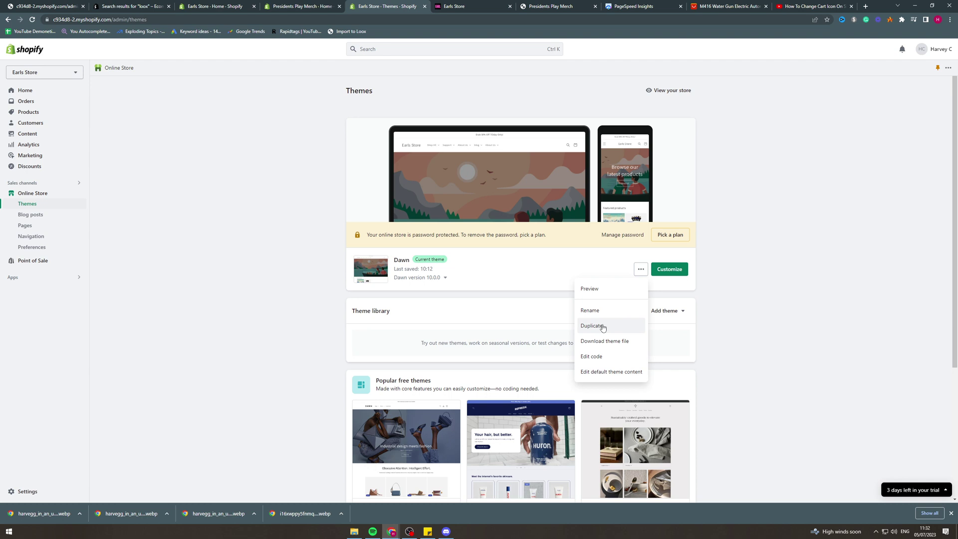
{"action": "left_click", "coordinate": [709, 312]}
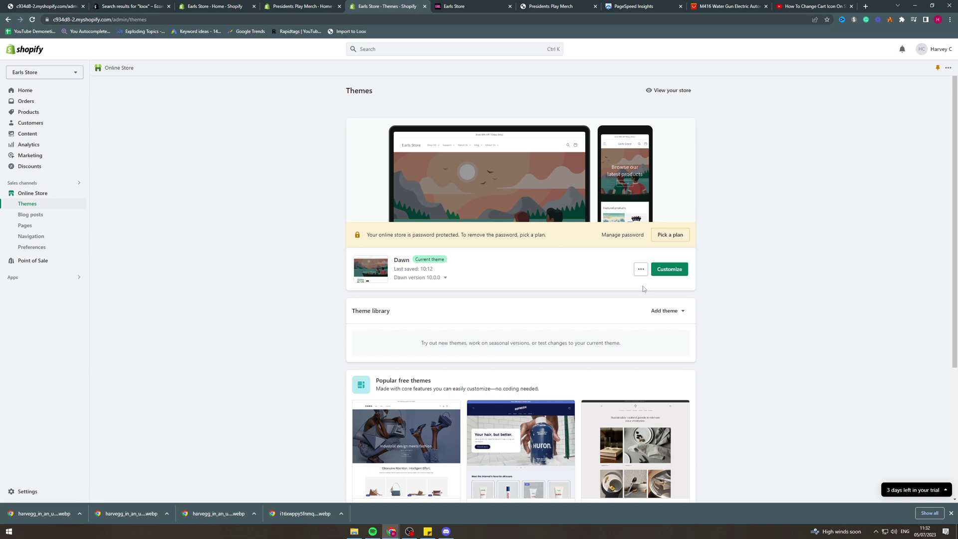
{"action": "left_click", "coordinate": [640, 269]}
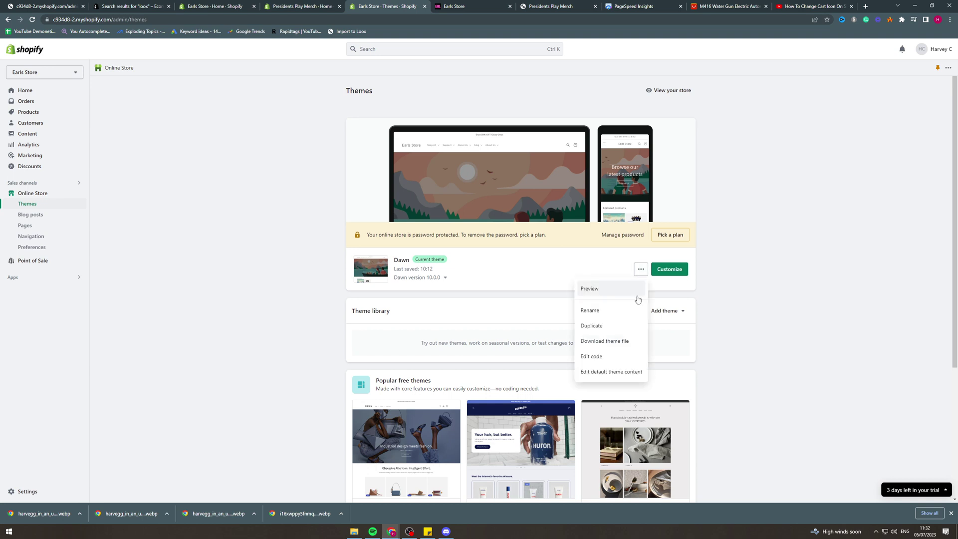
{"action": "left_click", "coordinate": [617, 359]}
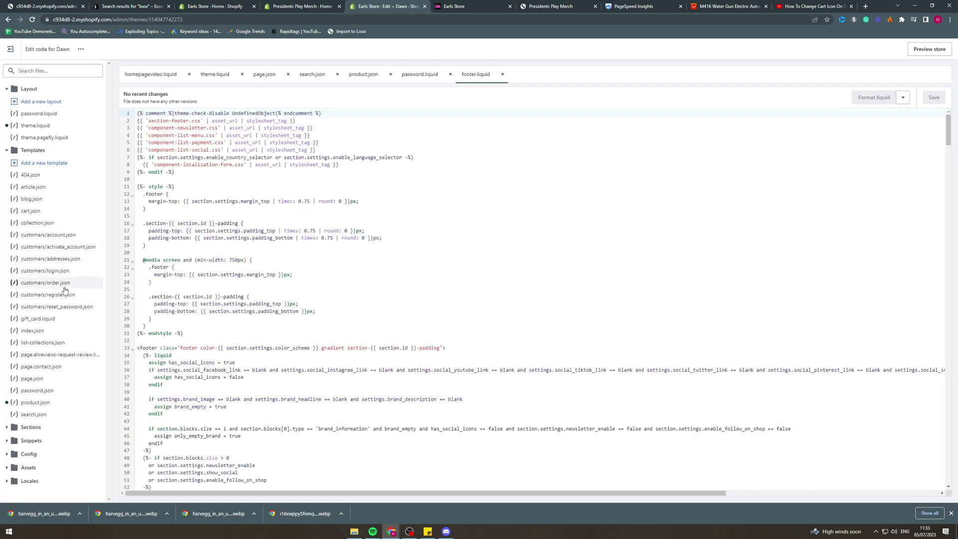
Expand Sections and Snippets, open icon-cart.liquid, and place the cursor on empty line 11
{"action": "left_click", "coordinate": [57, 433]}
{"action": "scroll", "coordinate": [44, 428], "scroll_direction": "down", "scroll_amount": 5}
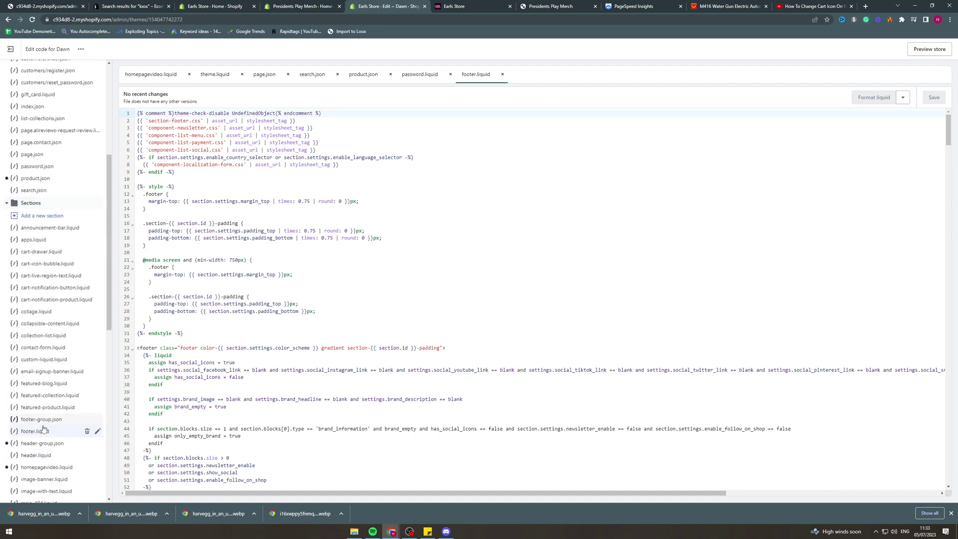
{"action": "scroll", "coordinate": [44, 429], "scroll_direction": "down", "scroll_amount": 8}
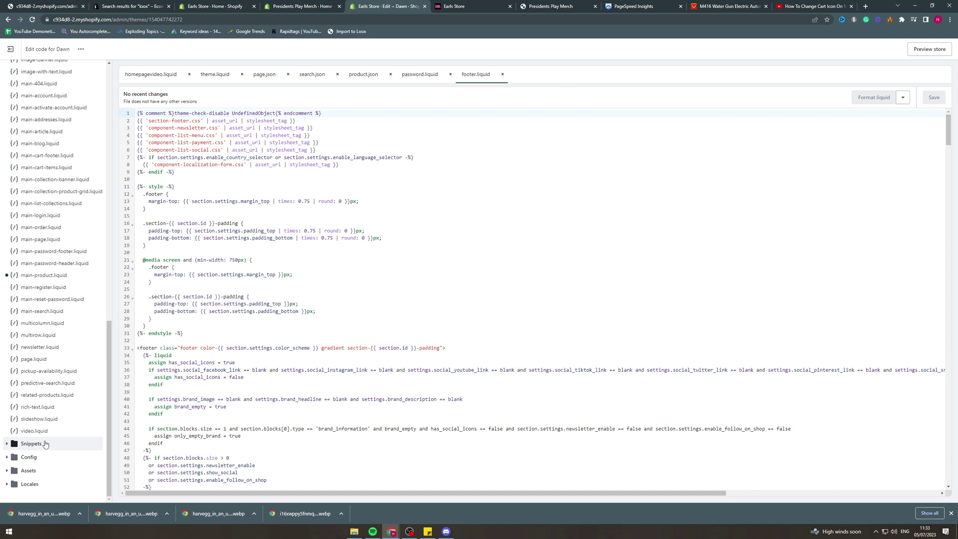
{"action": "left_click", "coordinate": [31, 443]}
{"action": "scroll", "coordinate": [44, 444], "scroll_direction": "down", "scroll_amount": 6}
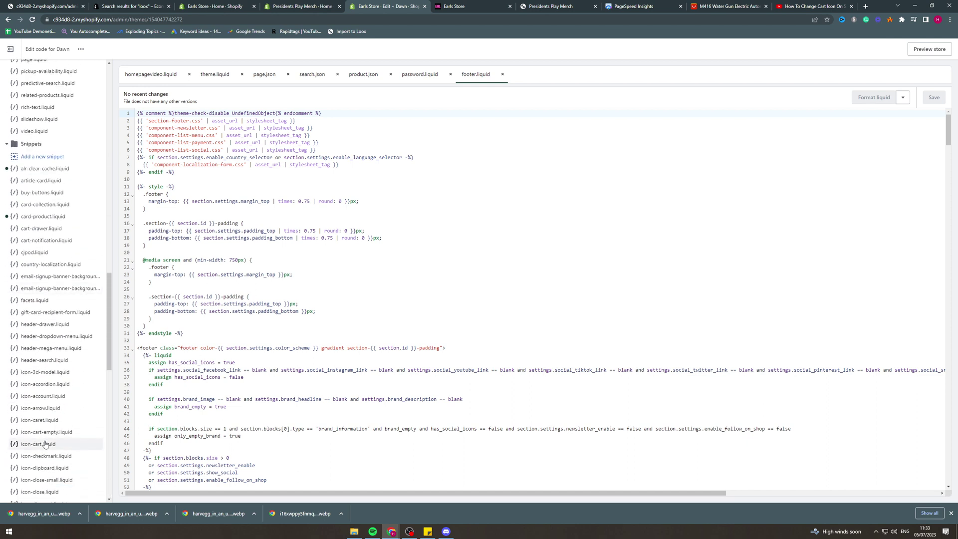
{"action": "scroll", "coordinate": [42, 424], "scroll_direction": "down", "scroll_amount": 3}
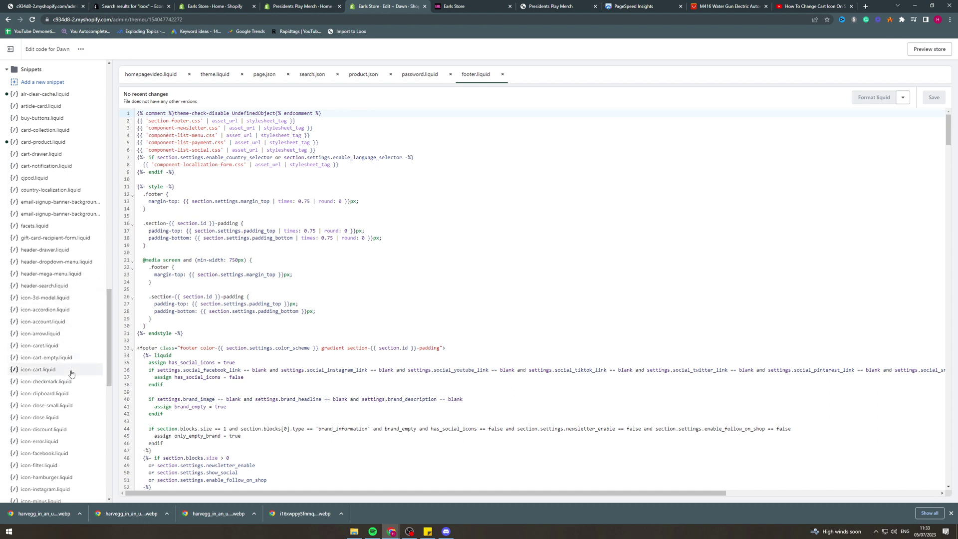
{"action": "left_click", "coordinate": [38, 370]}
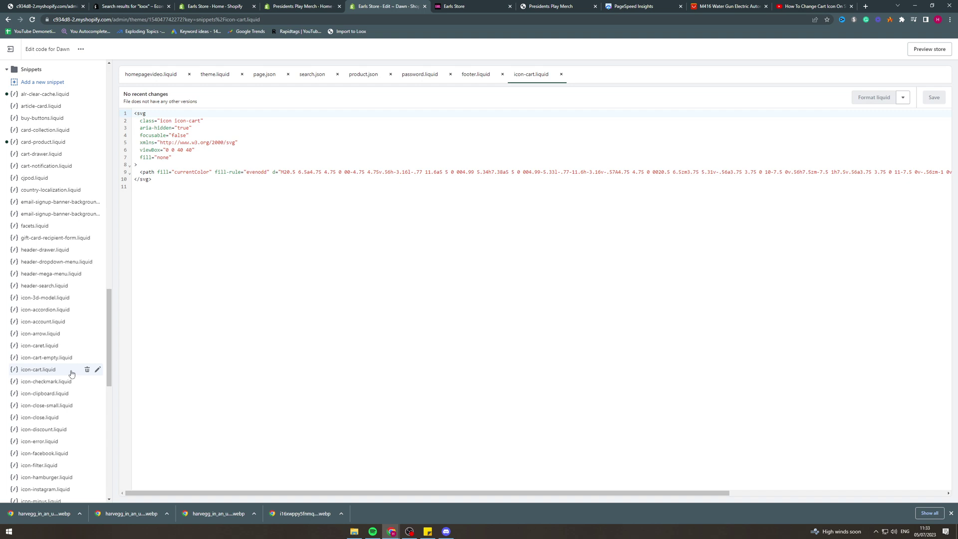
{"action": "left_click", "coordinate": [408, 403]}
In the storefront tab, search the web for icons8 and open the Icons8 website
{"action": "left_click", "coordinate": [461, 7]}
{"action": "left_click", "coordinate": [456, 19]}
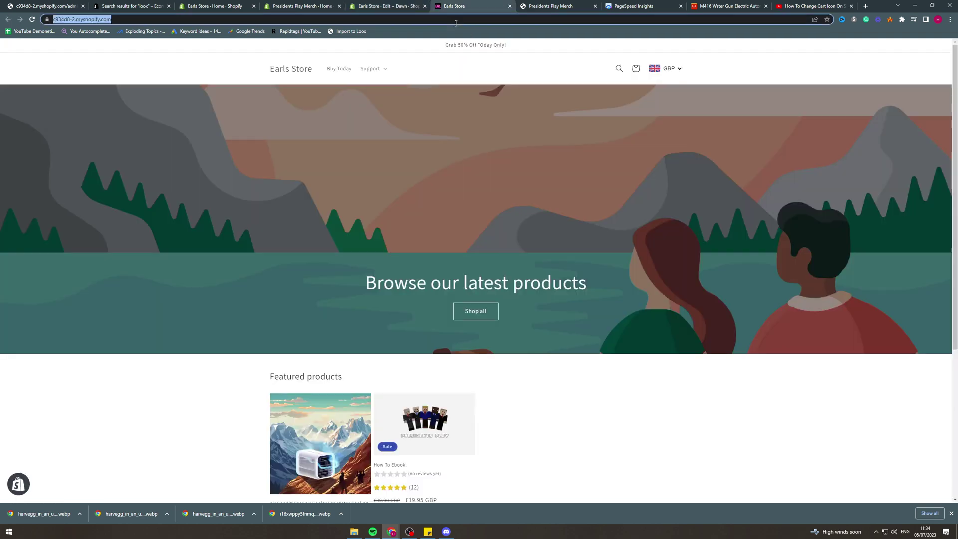
{"action": "type", "text": "icons8"}
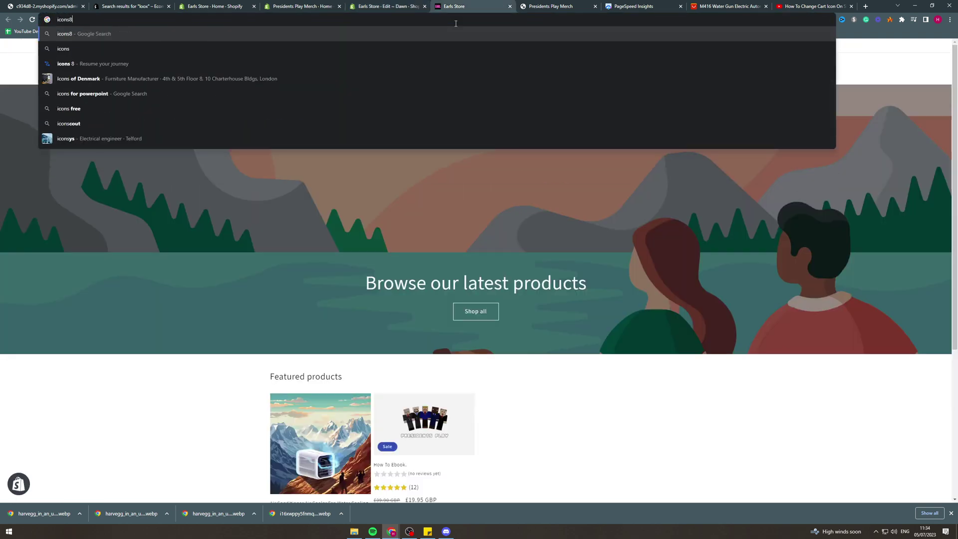
{"action": "key", "text": "Return"}
{"action": "left_click", "coordinate": [98, 132]}
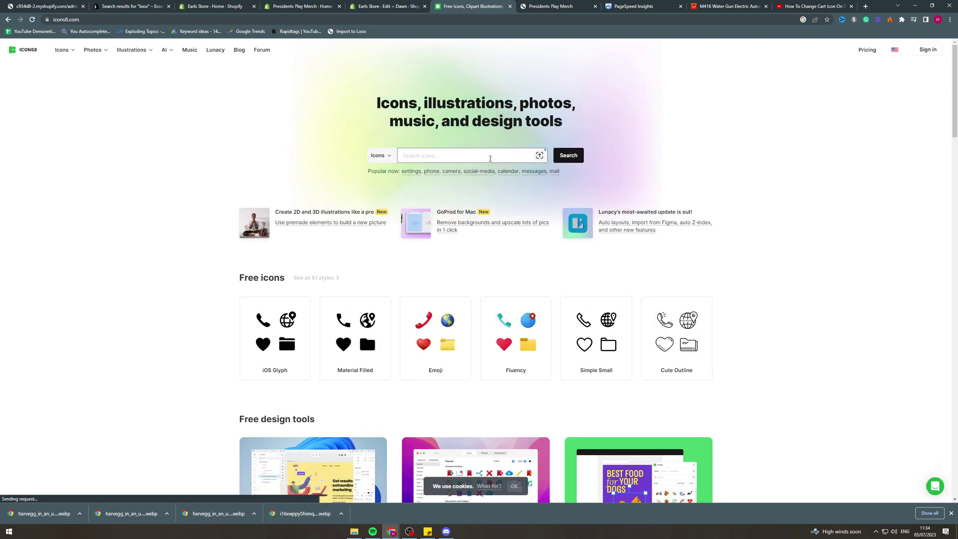
Search Icons8 for 'cart' and open the hand-drawn Quill-style Cart icon
{"action": "left_click", "coordinate": [490, 158]}
{"action": "type", "text": "cart"}
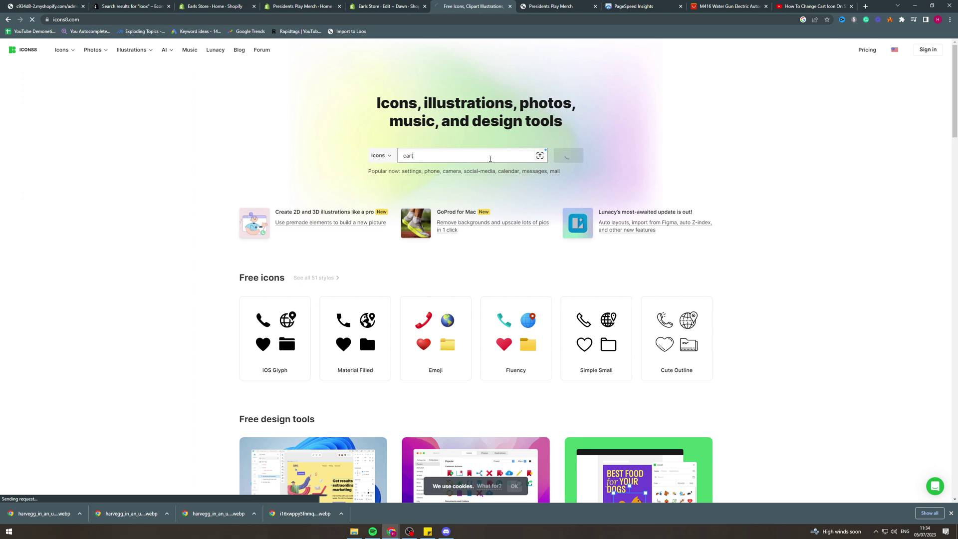
{"action": "key", "text": "Return"}
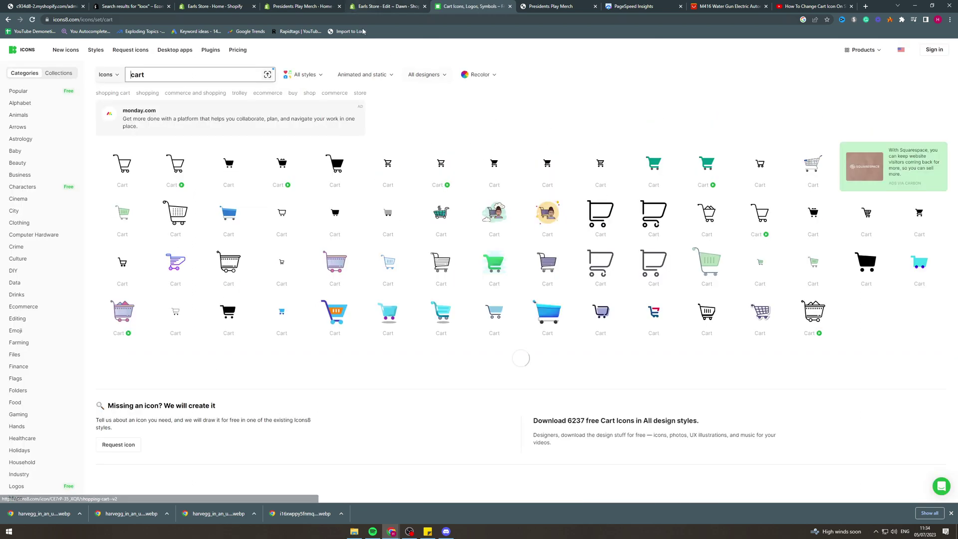
{"action": "scroll", "coordinate": [719, 242], "scroll_direction": "down", "scroll_amount": 2}
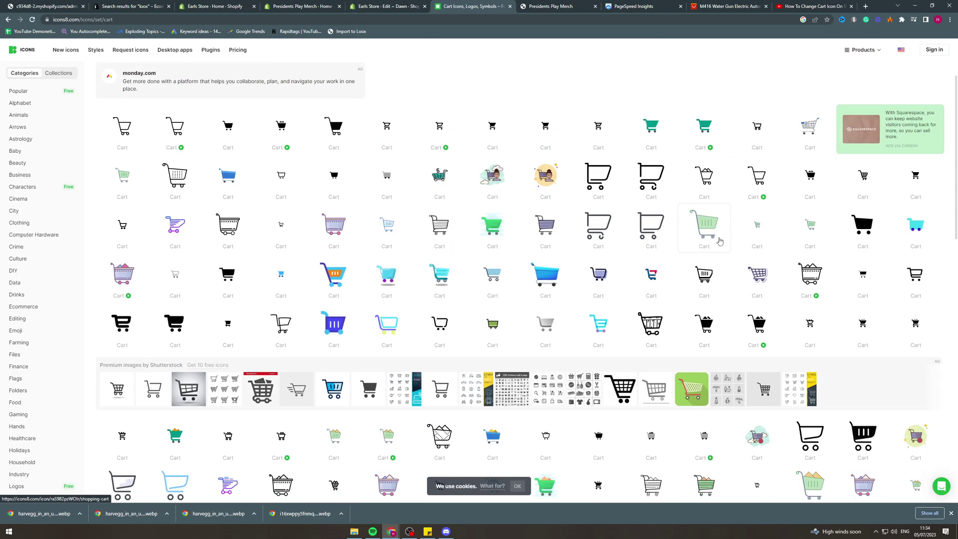
{"action": "scroll", "coordinate": [457, 264], "scroll_direction": "down", "scroll_amount": 2}
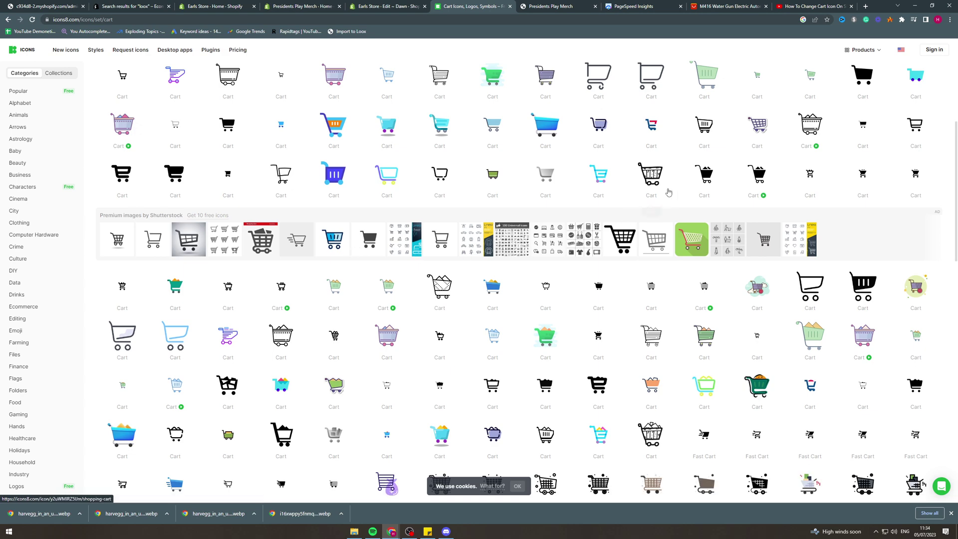
{"action": "left_click", "coordinate": [653, 181]}
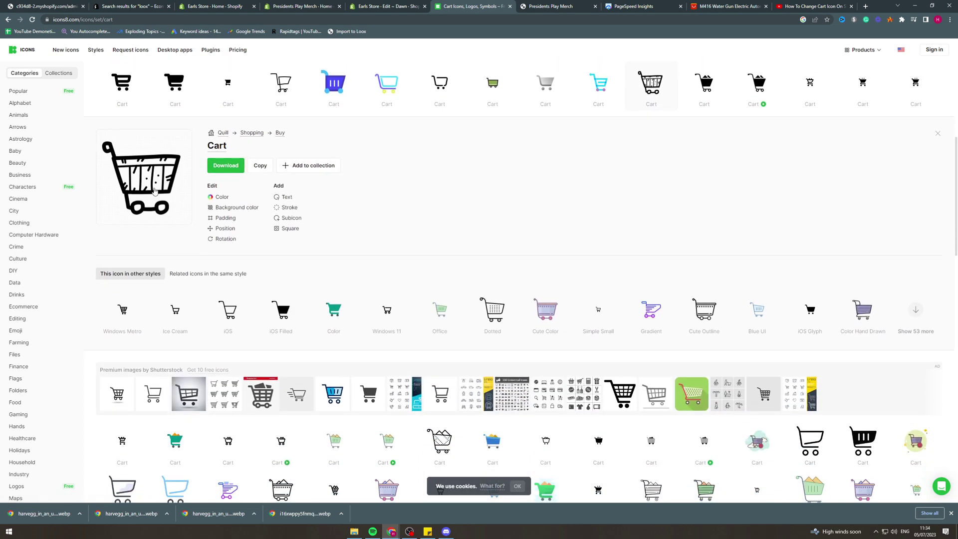
Copy the Quill cart icon as SVG code, then download it as a 50×50 PNG
{"action": "left_click", "coordinate": [258, 166]}
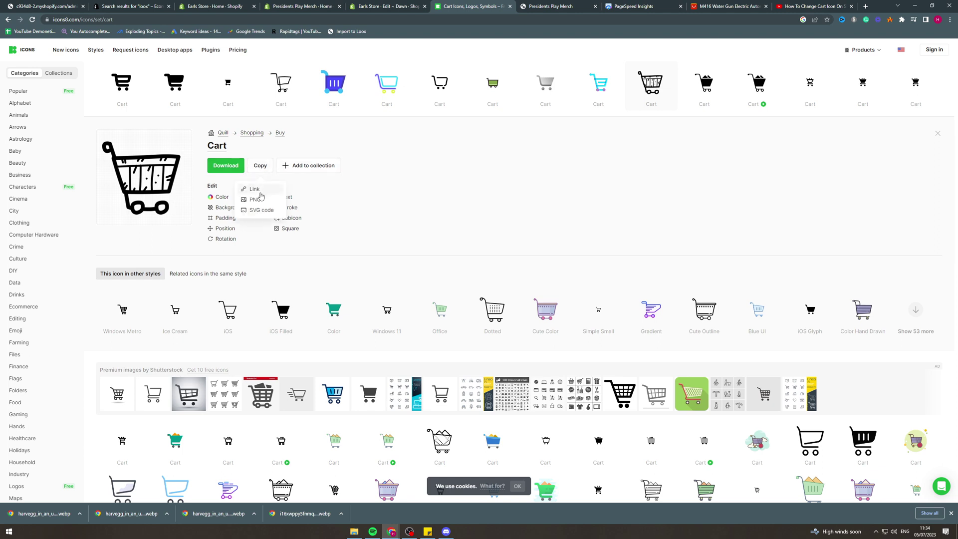
{"action": "left_click", "coordinate": [265, 210]}
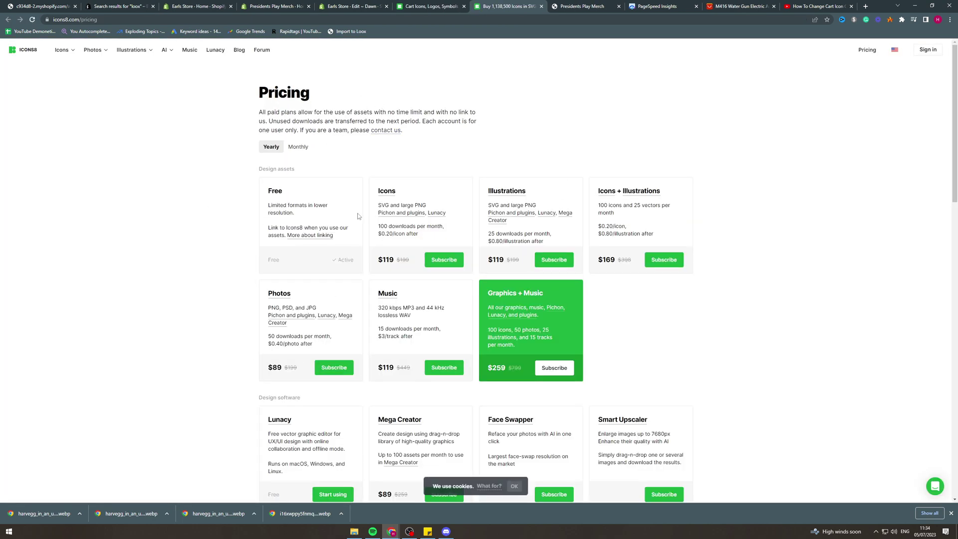
{"action": "left_click", "coordinate": [444, 8]}
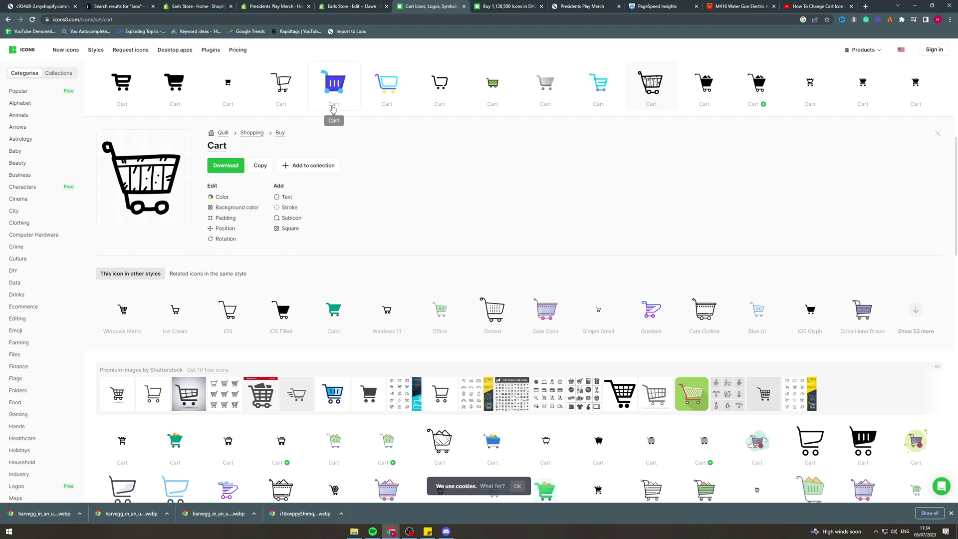
{"action": "left_click", "coordinate": [236, 169]}
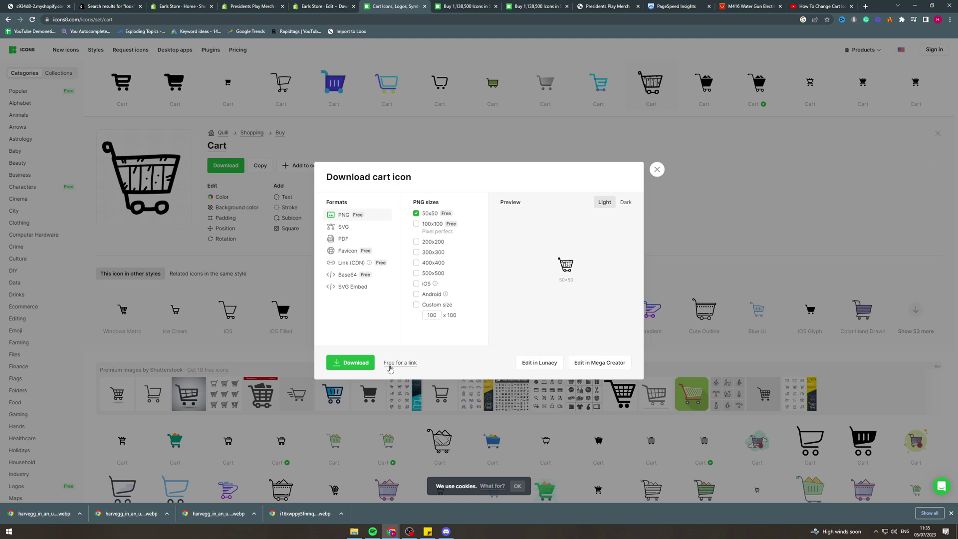
{"action": "left_click", "coordinate": [367, 364]}
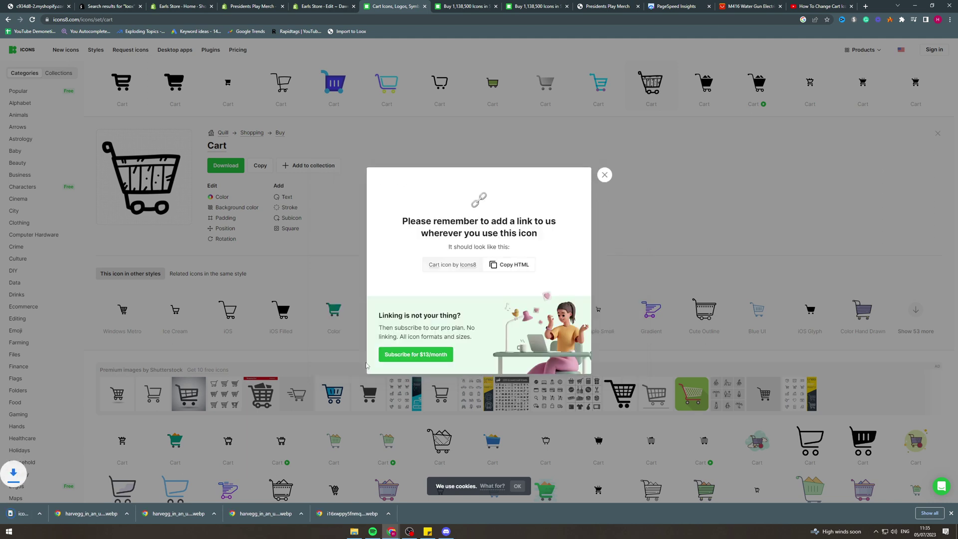
{"action": "left_click", "coordinate": [604, 176]}
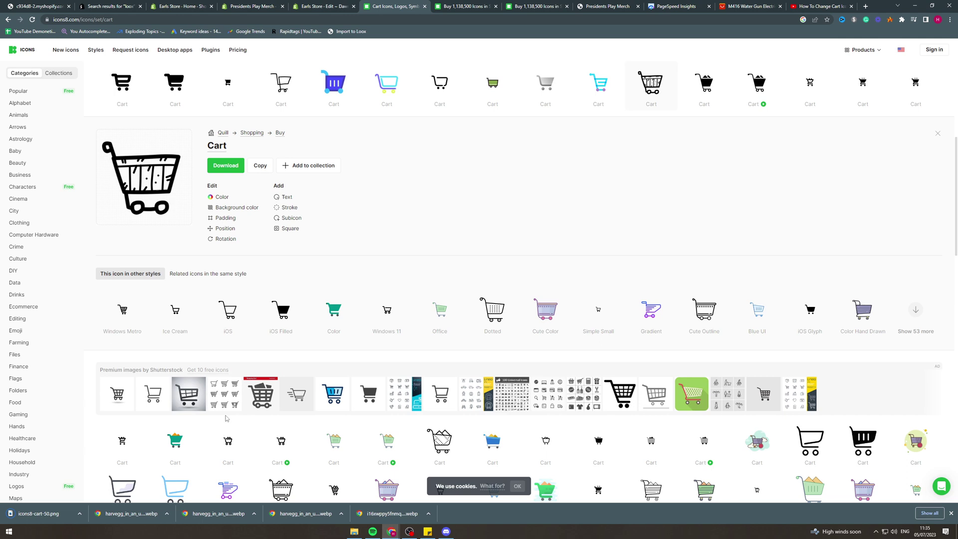
{"action": "left_click", "coordinate": [316, 7]}
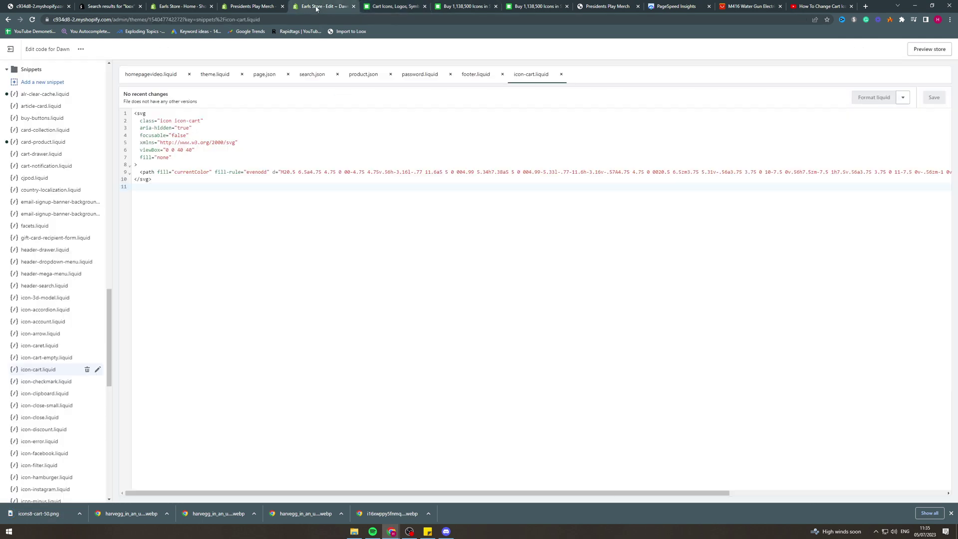
Exit the Dawn code editor to Themes and go to the admin's Content section
{"action": "left_click", "coordinate": [12, 52]}
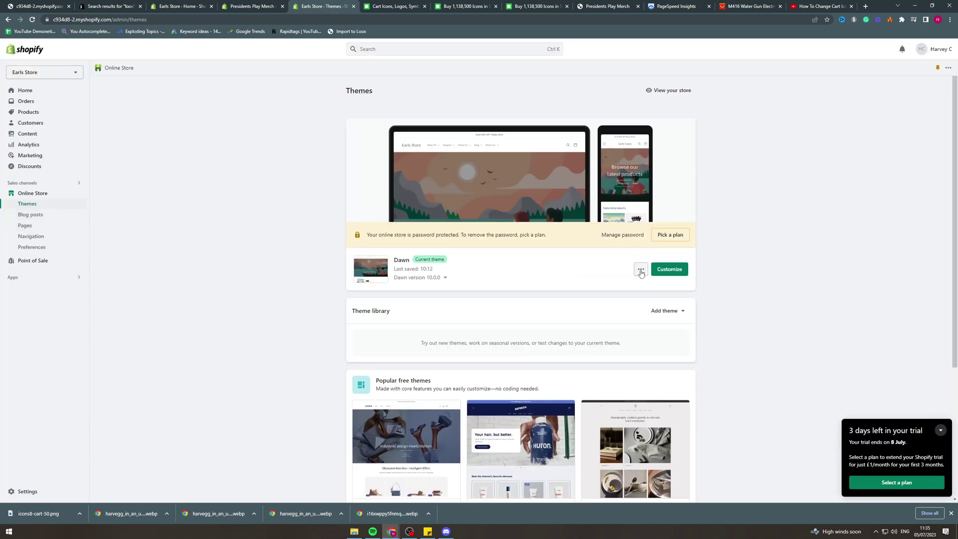
{"action": "left_click", "coordinate": [640, 269]}
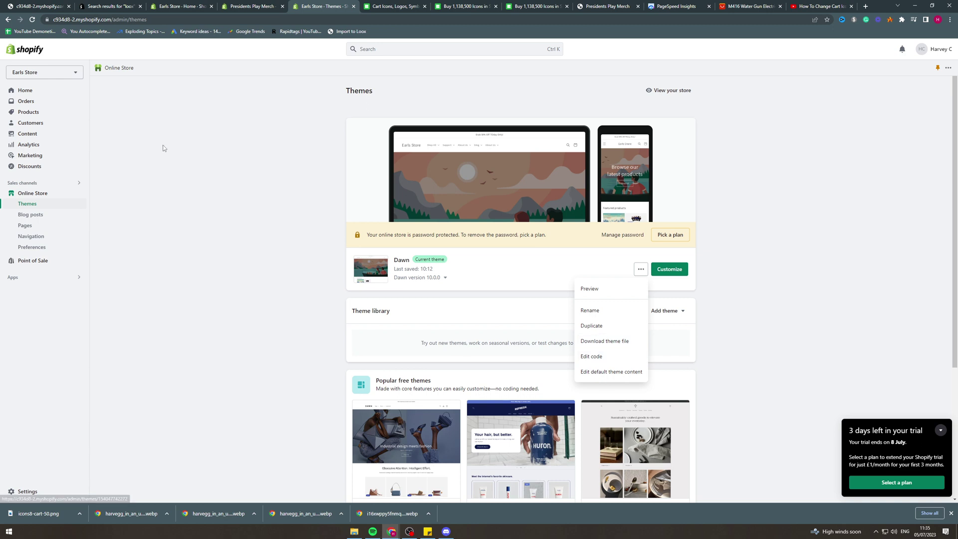
{"action": "left_click", "coordinate": [48, 135]}
On the Files page, upload icons8-cart-50.png by dragging it from the download bar
{"action": "left_click", "coordinate": [49, 163]}
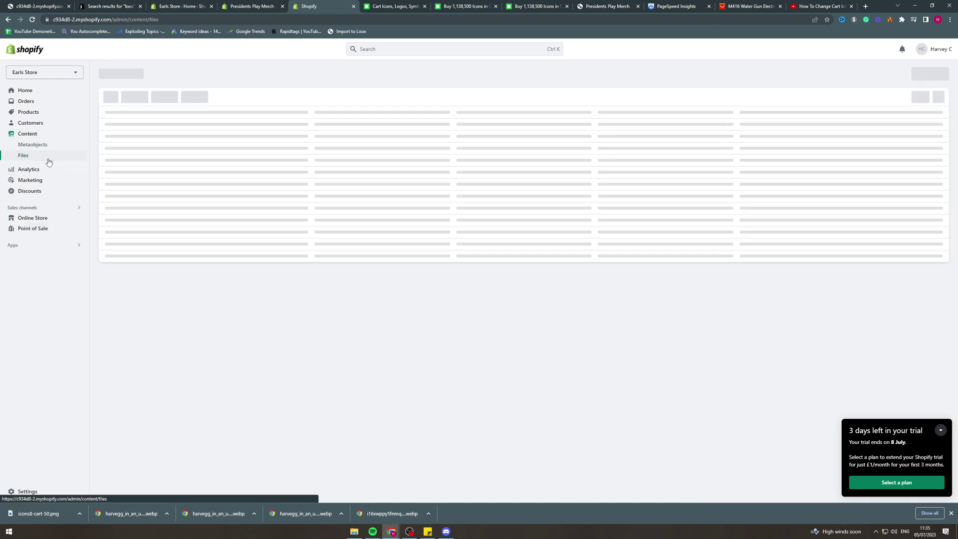
{"action": "left_click", "coordinate": [918, 76]}
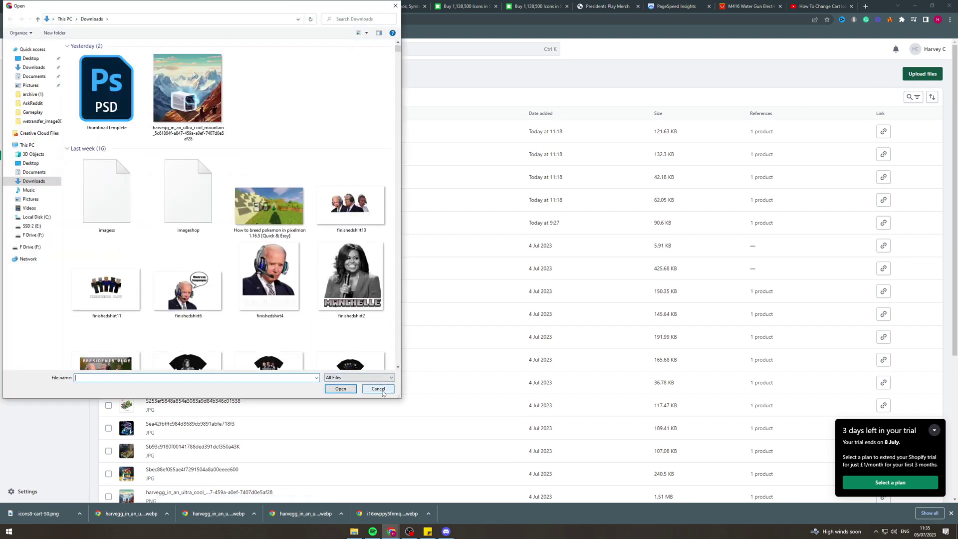
{"action": "left_click", "coordinate": [380, 388]}
{"action": "left_click_drag", "start_coordinate": [956, 44], "coordinate": [835, 71]}
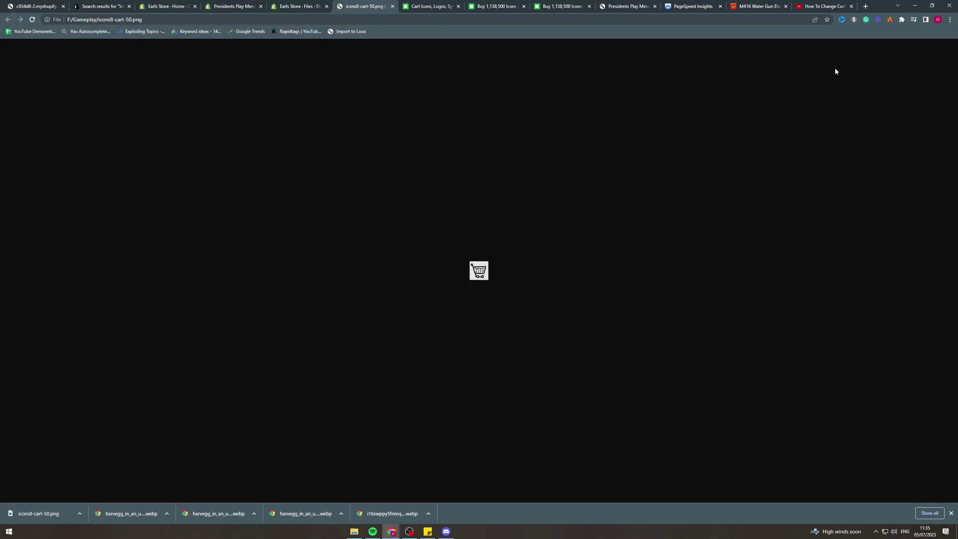
{"action": "left_click", "coordinate": [392, 6]}
{"action": "left_click", "coordinate": [917, 73]}
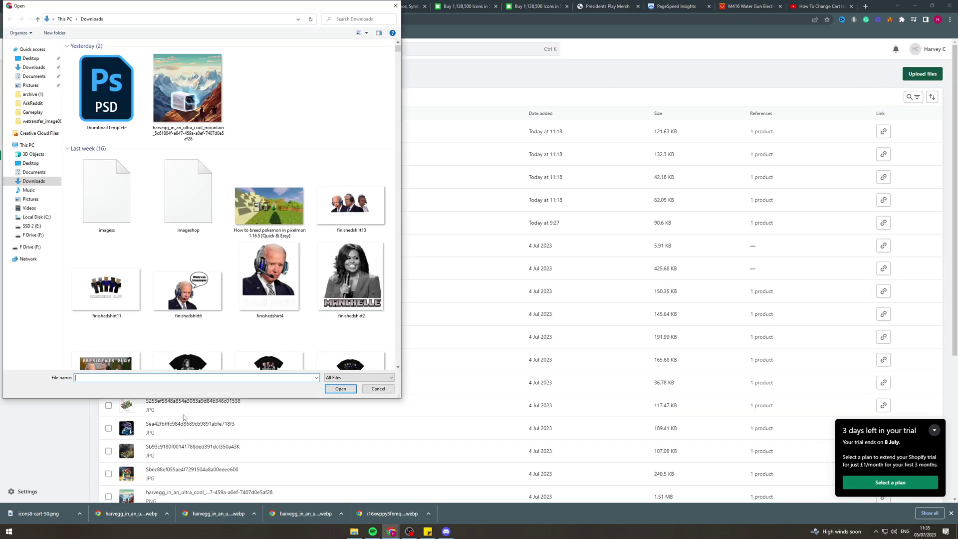
{"action": "left_click_drag", "start_coordinate": [68, 519], "coordinate": [368, 78]}
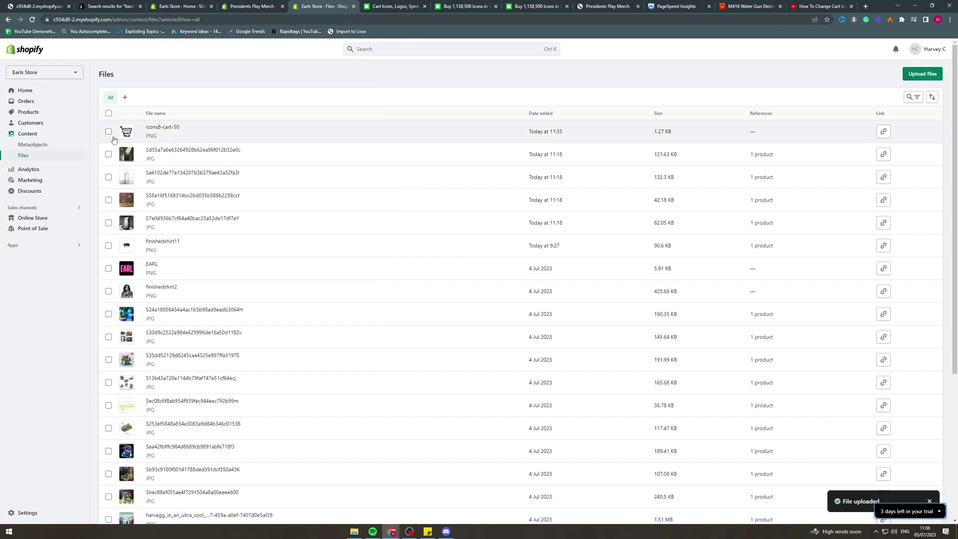
Preview the uploaded icons8-cart-50 file and copy its Shopify Files link
{"action": "left_click", "coordinate": [109, 132]}
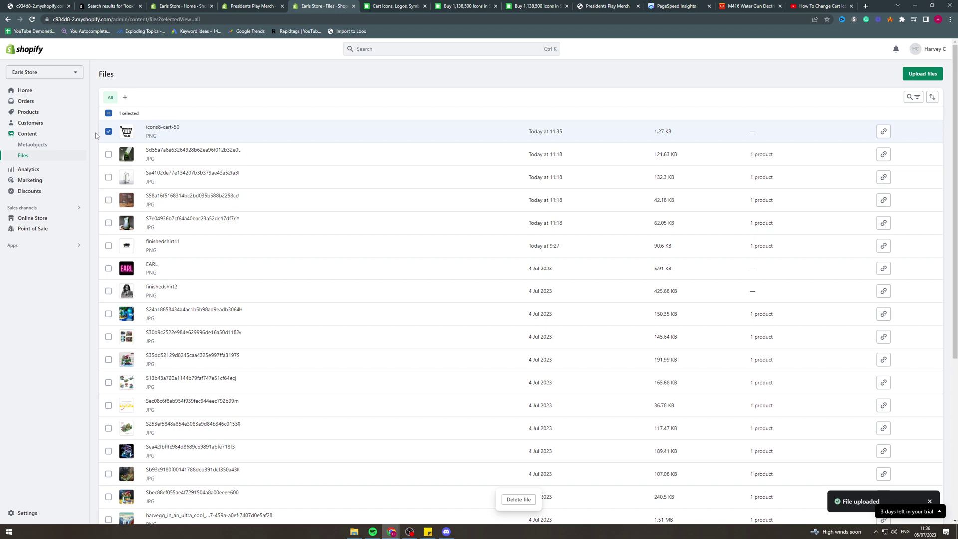
{"action": "left_click", "coordinate": [109, 132]}
{"action": "left_click", "coordinate": [127, 132]}
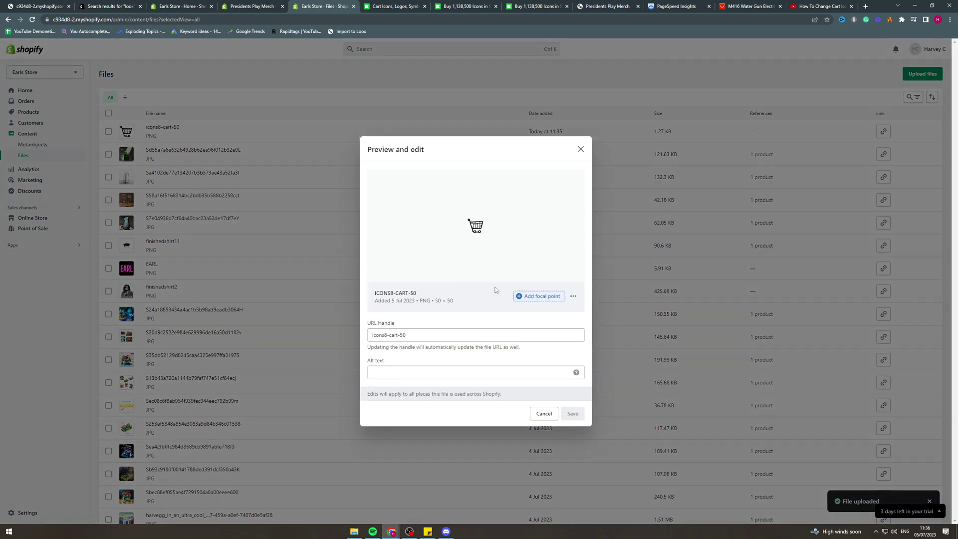
{"action": "left_click", "coordinate": [580, 149]}
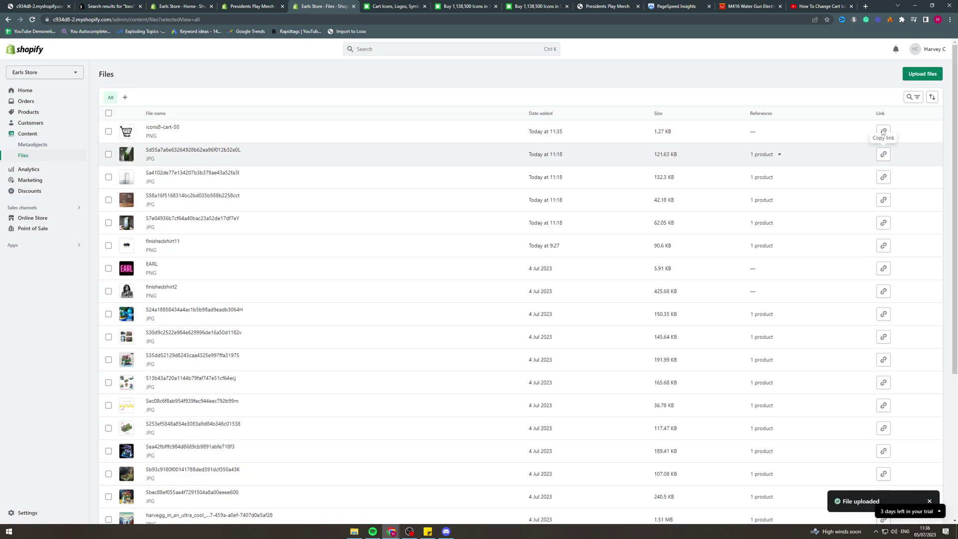
{"action": "key", "text": "ctrl+a"}
{"action": "left_click", "coordinate": [892, 133]}
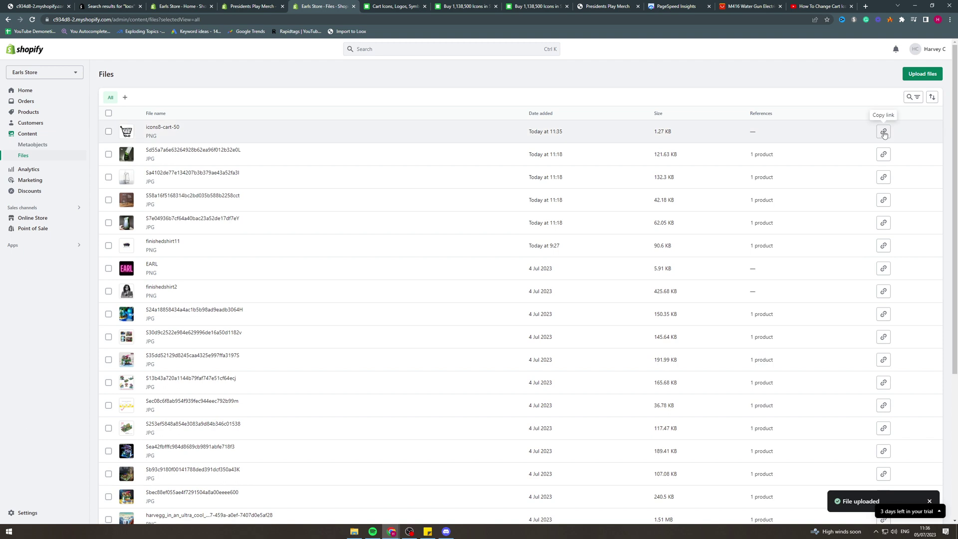
{"action": "left_click", "coordinate": [884, 133]}
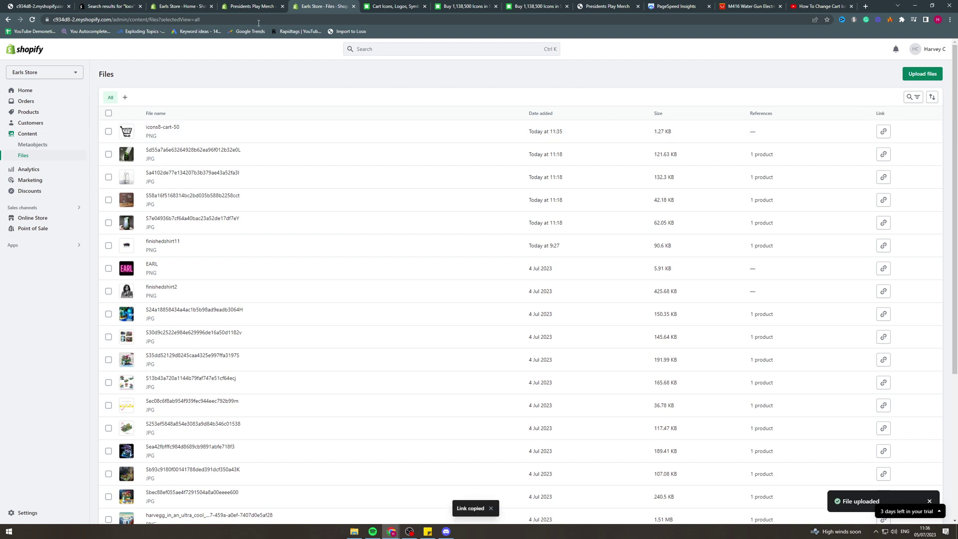
{"action": "left_click", "coordinate": [254, 7]}
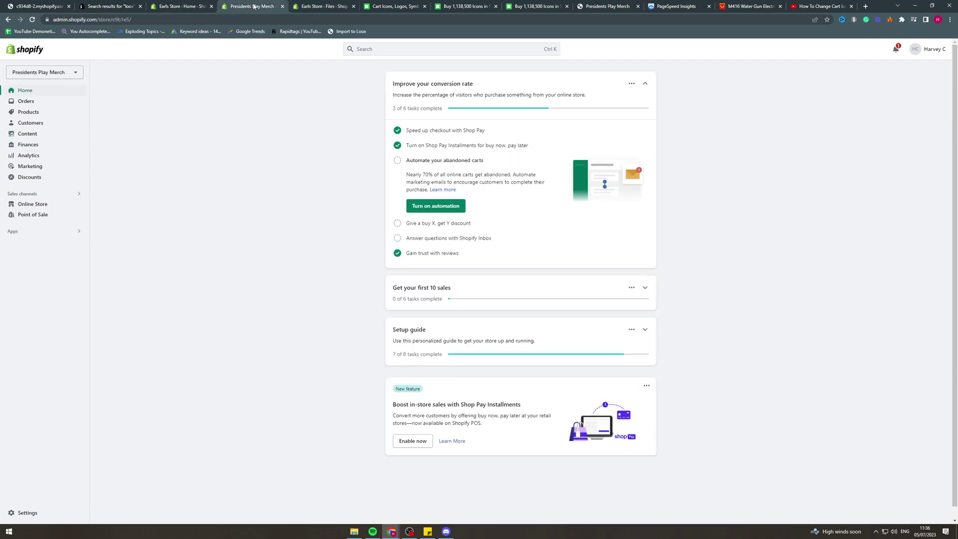
Return to Earls Store, reopen the Dawn theme's code editor, and expand Snippets to icon-cart.liquid
{"action": "left_click", "coordinate": [184, 7]}
{"action": "left_click", "coordinate": [47, 194]}
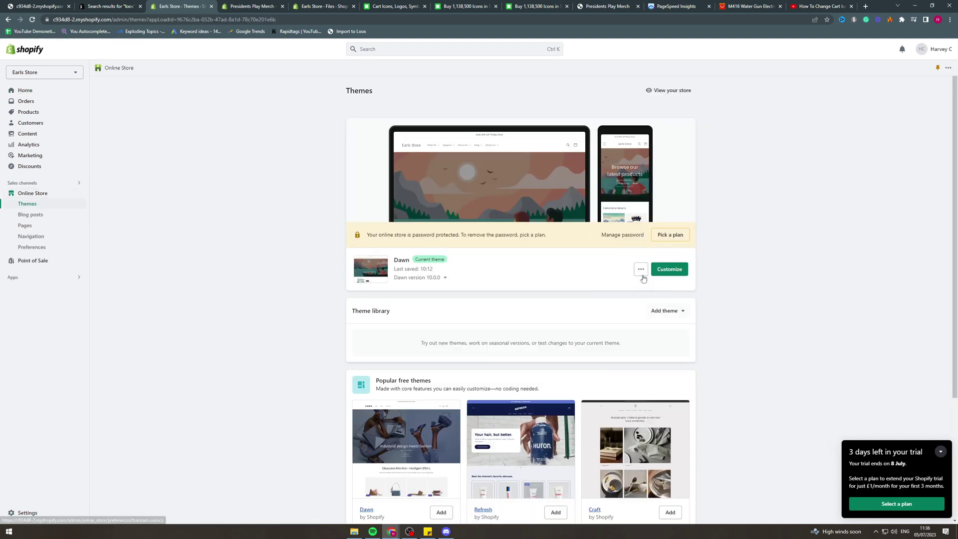
{"action": "left_click", "coordinate": [640, 269]}
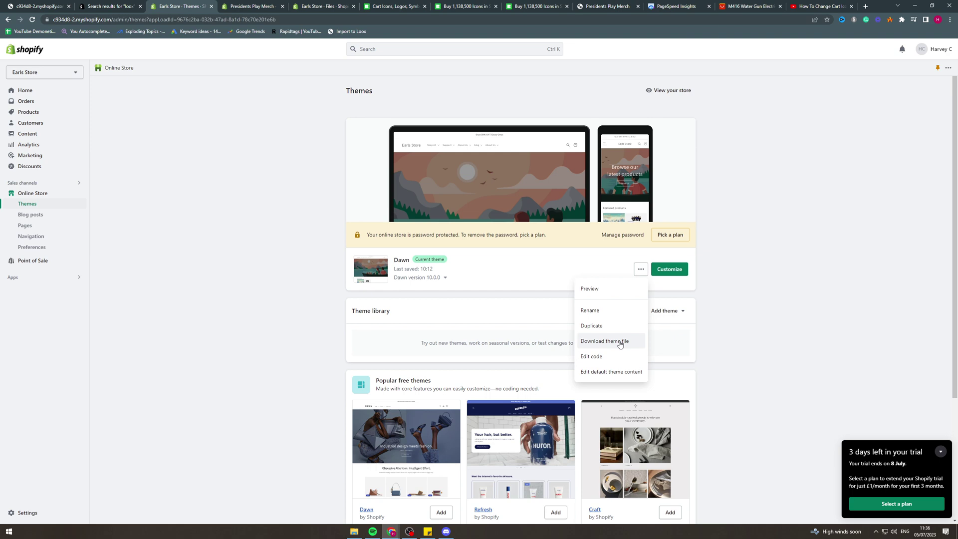
{"action": "left_click", "coordinate": [618, 357]}
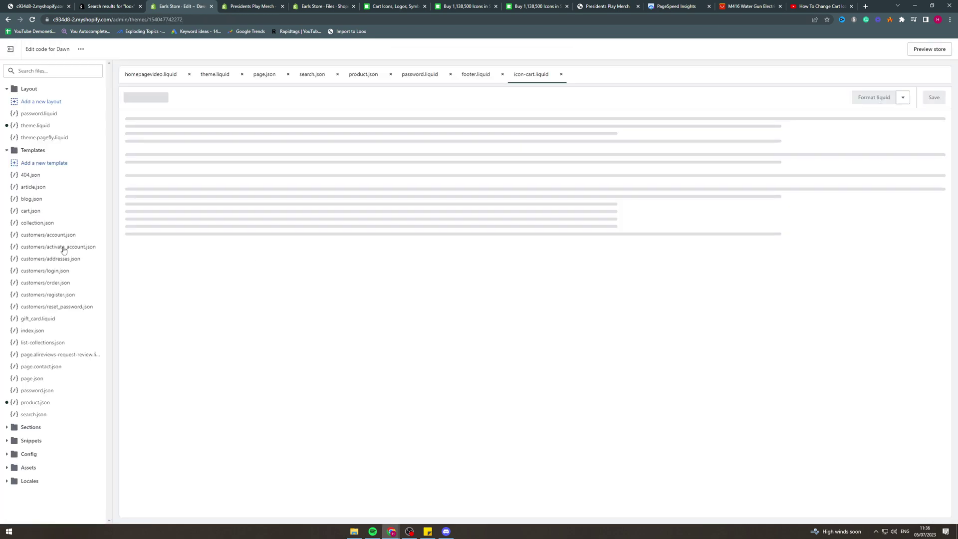
{"action": "left_click", "coordinate": [53, 442]}
{"action": "scroll", "coordinate": [59, 424], "scroll_direction": "down", "scroll_amount": 5}
{"action": "scroll", "coordinate": [69, 395], "scroll_direction": "down", "scroll_amount": 4}
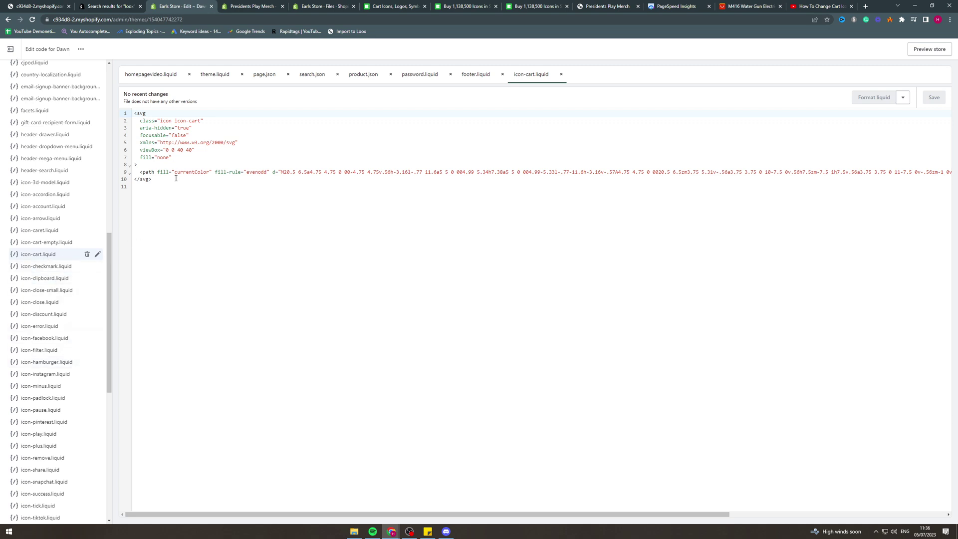
Replace line 9's path data with the pasted icons8-cart-50.png link and change svg to png in lines 1, 5 and the closing tag
{"action": "left_click_drag", "start_coordinate": [280, 172], "coordinate": [951, 172]}
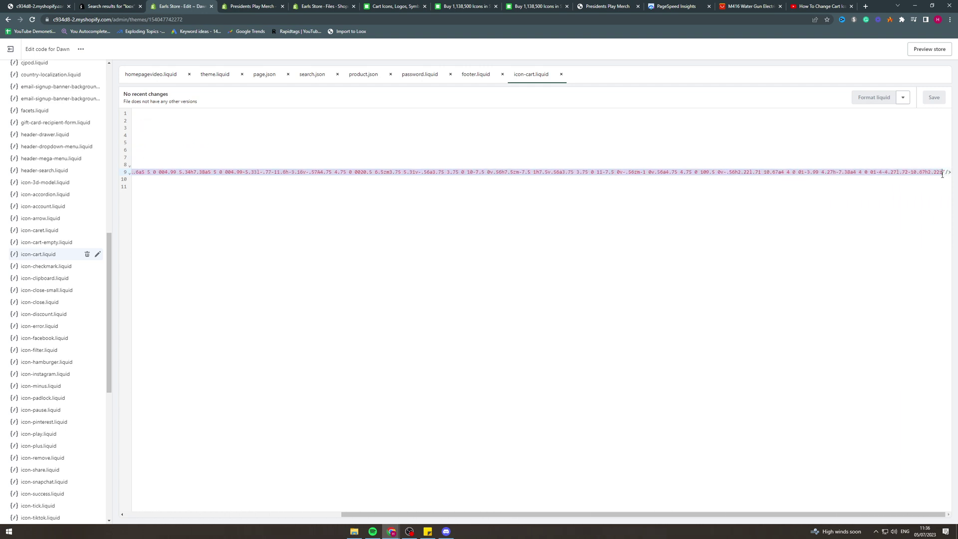
{"action": "key", "text": "ctrl+v"}
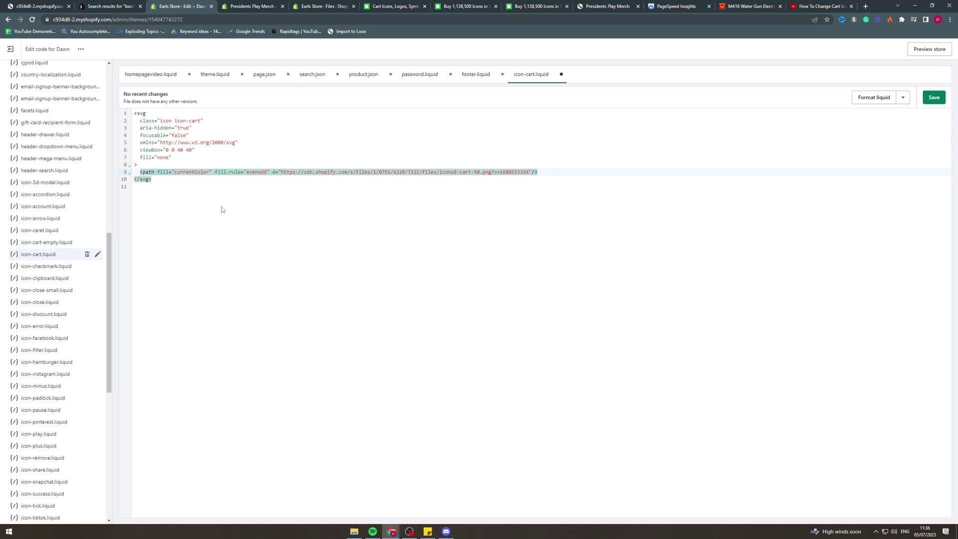
{"action": "left_click", "coordinate": [145, 180]}
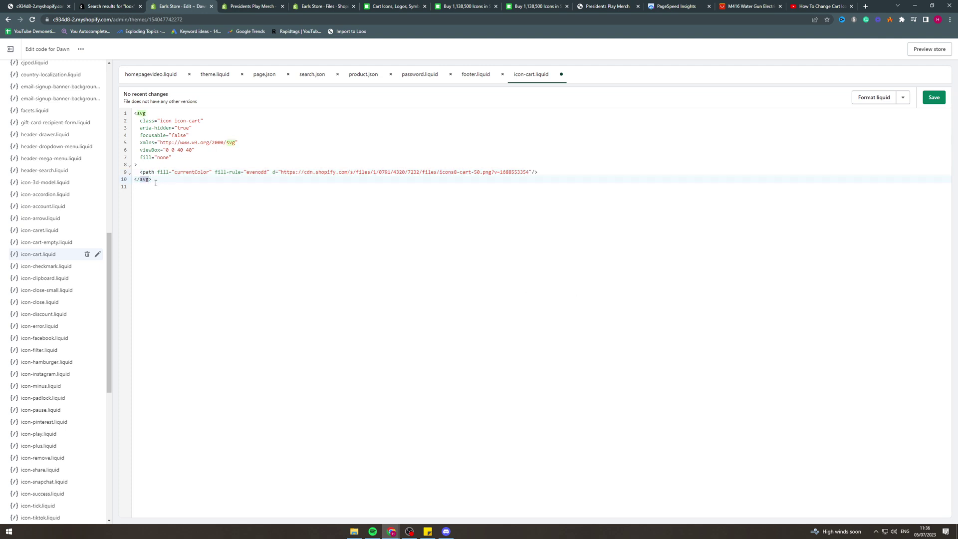
{"action": "key", "text": "BackSpace"}
{"action": "key", "text": "BackSpace"}
{"action": "key", "text": "BackSpace"}
{"action": "type", "text": "png"}
{"action": "double_click", "coordinate": [231, 143]}
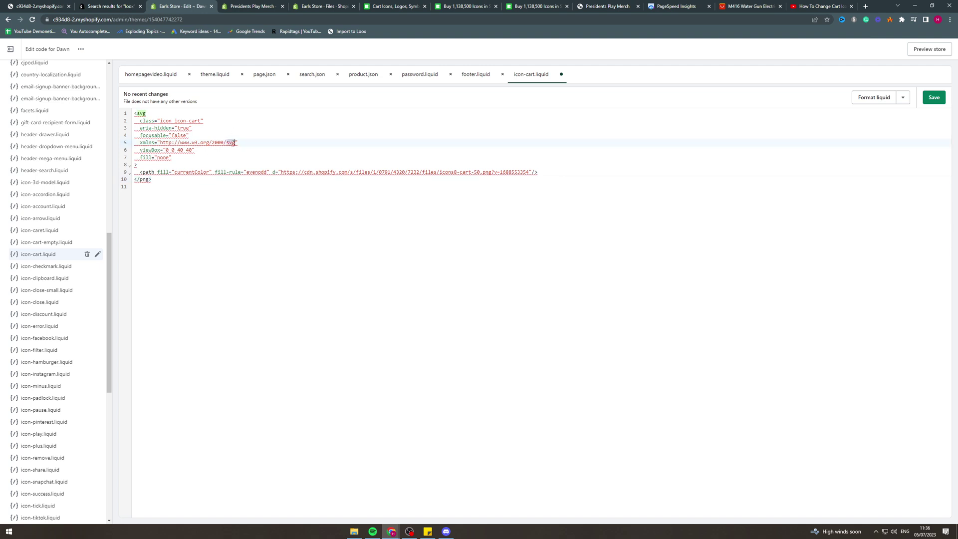
{"action": "type", "text": "png"}
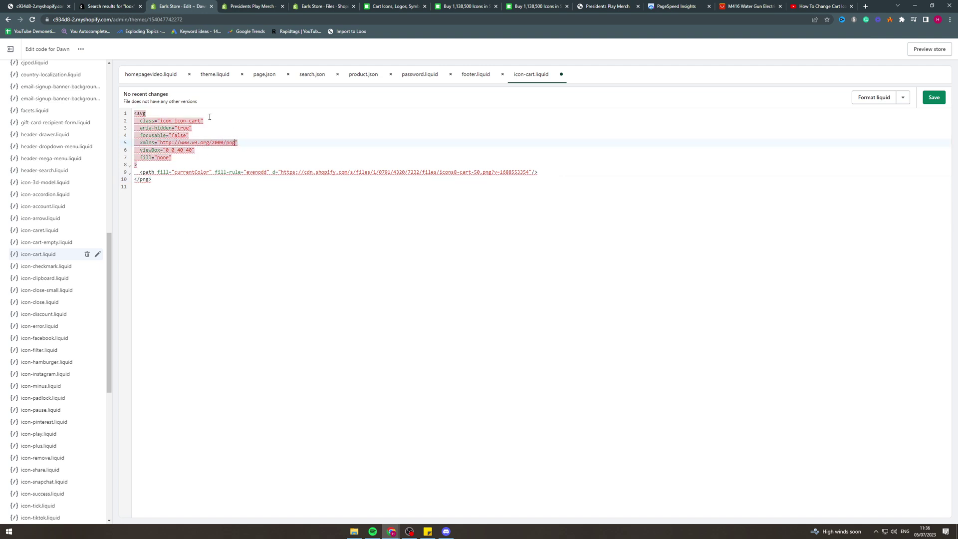
{"action": "double_click", "coordinate": [141, 113]}
{"action": "type", "text": "pn"}
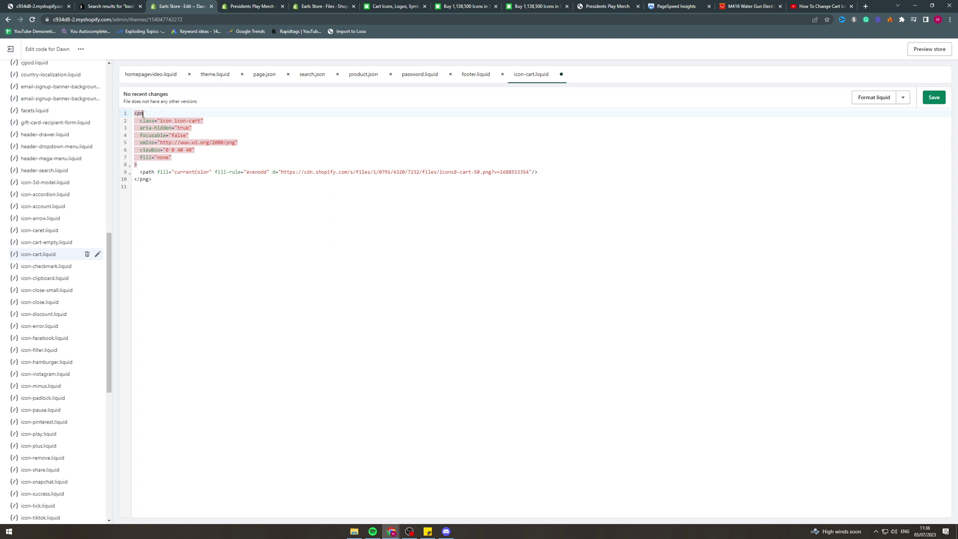
{"action": "left_click", "coordinate": [216, 243]}
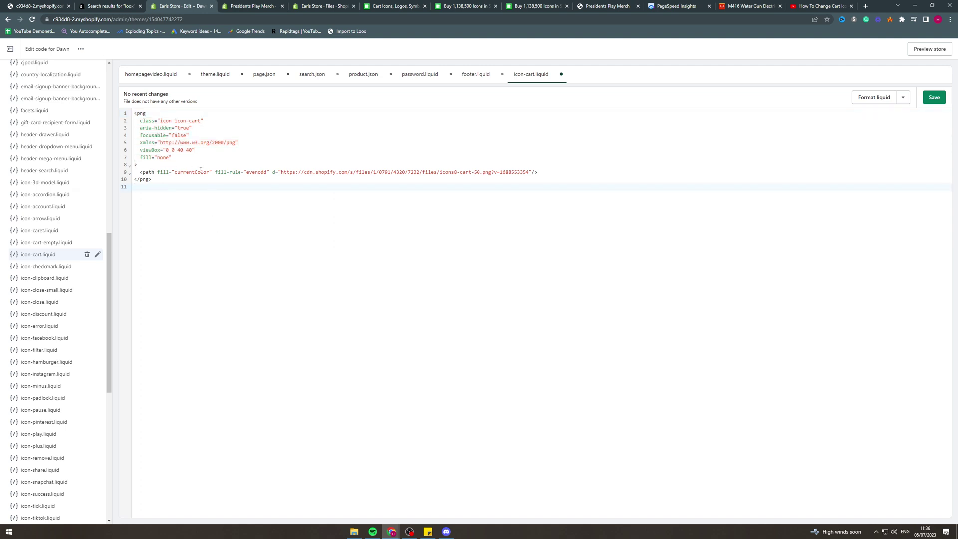
Save the icon-cart.liquid snippet now pointing to the icons8-cart-50.png Files link
{"action": "left_click", "coordinate": [932, 97]}
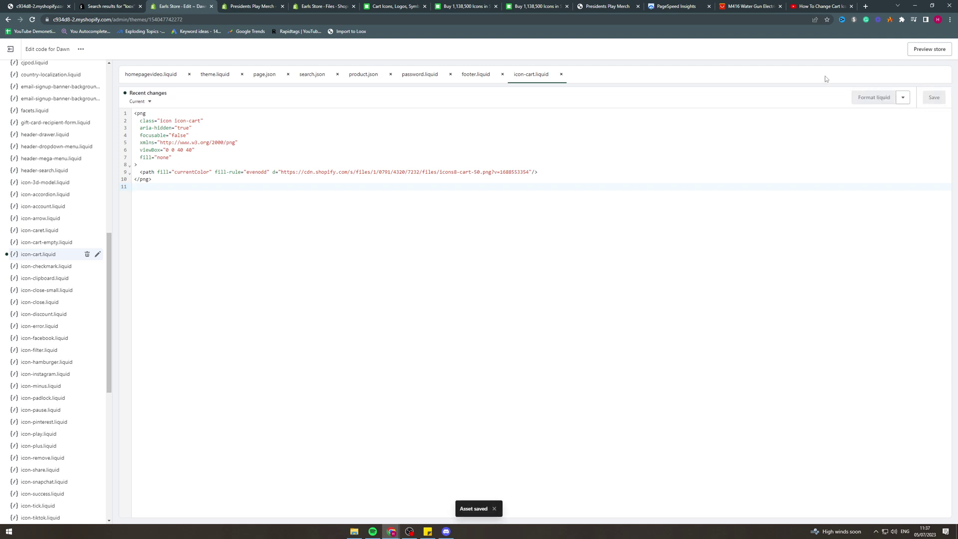